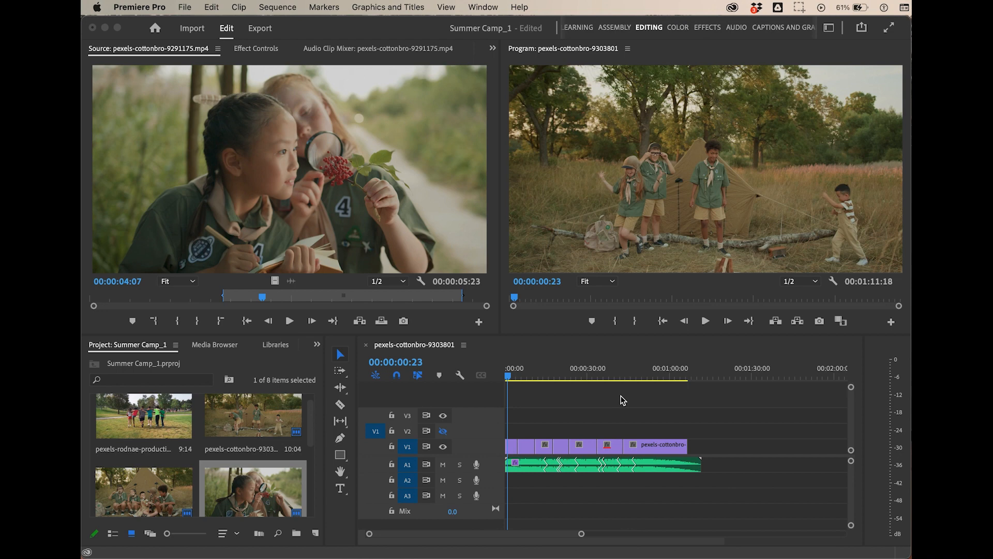
- Open the media export settings for the sequence in the timeline
{"action": "left_click", "coordinate": [637, 424]}
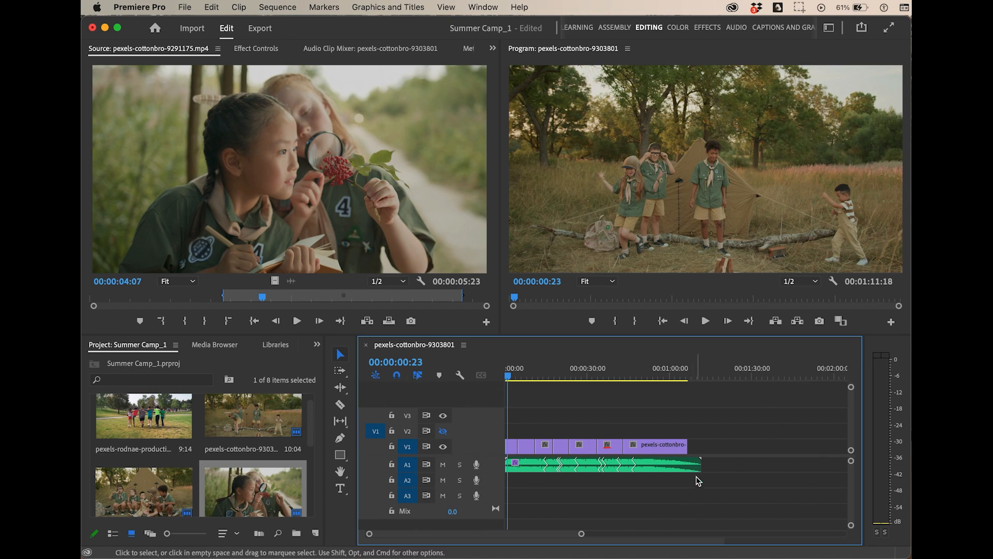
{"action": "left_click", "coordinate": [186, 7]}
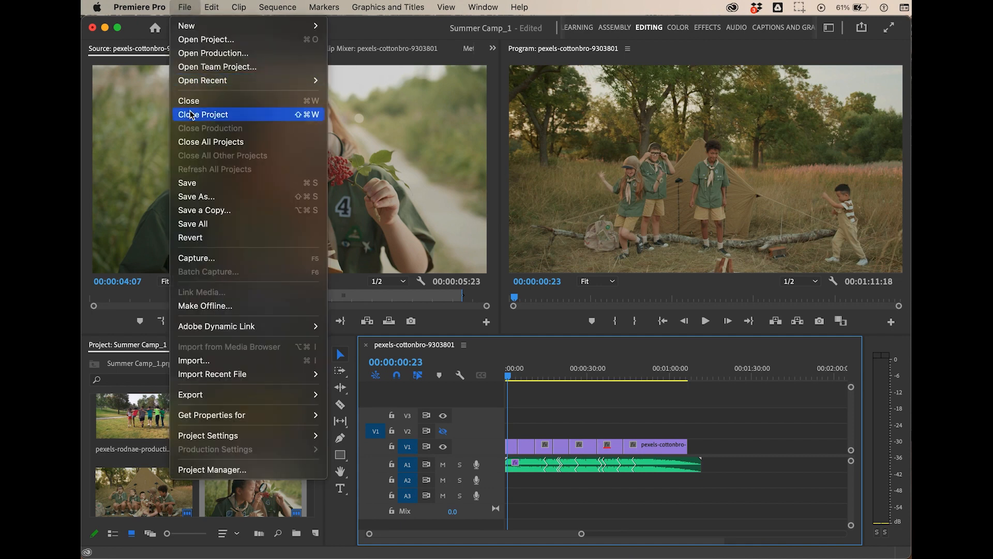
{"action": "mouse_move", "coordinate": [212, 394]}
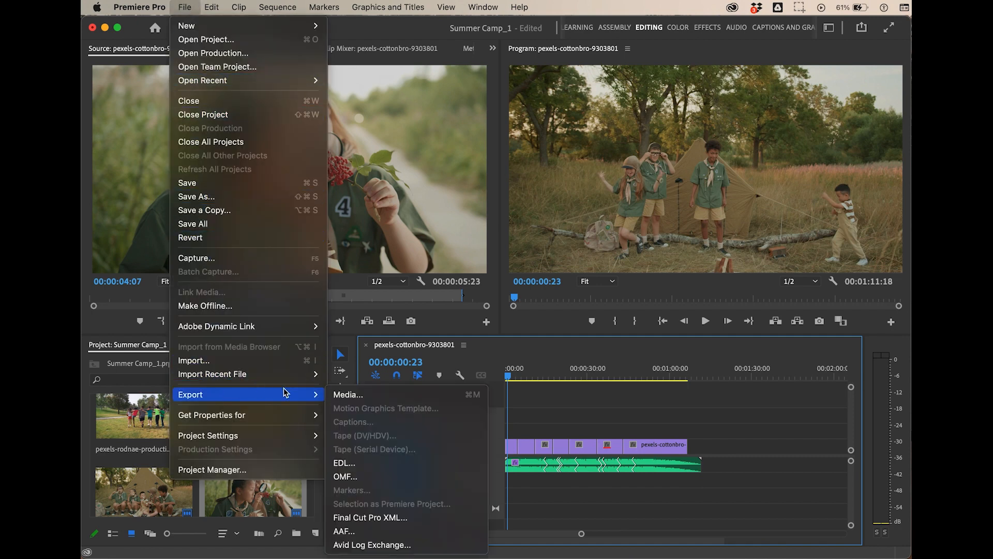
{"action": "left_click", "coordinate": [467, 398]}
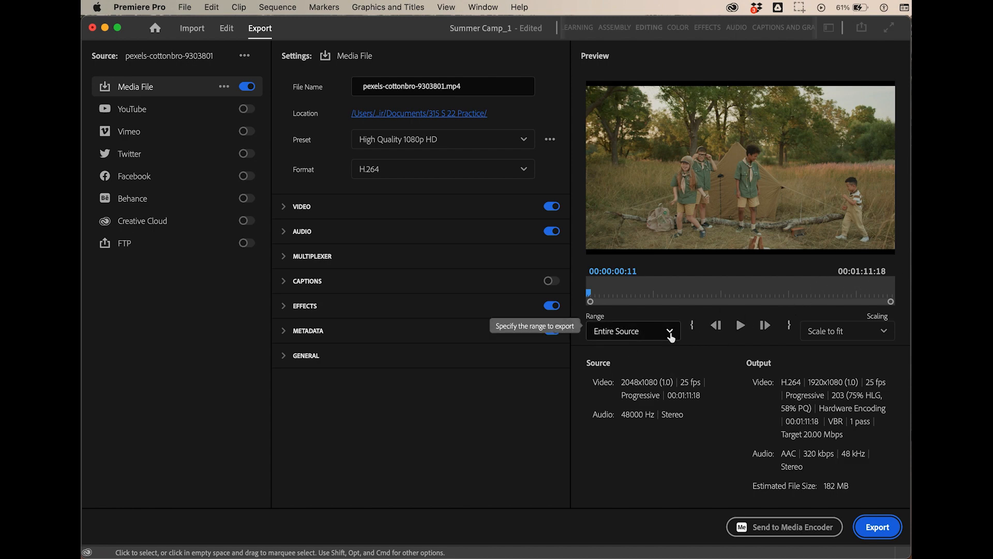
- Set the export range to Entire Source and name the output file SummerCamp.mp4
{"action": "left_click", "coordinate": [670, 334]}
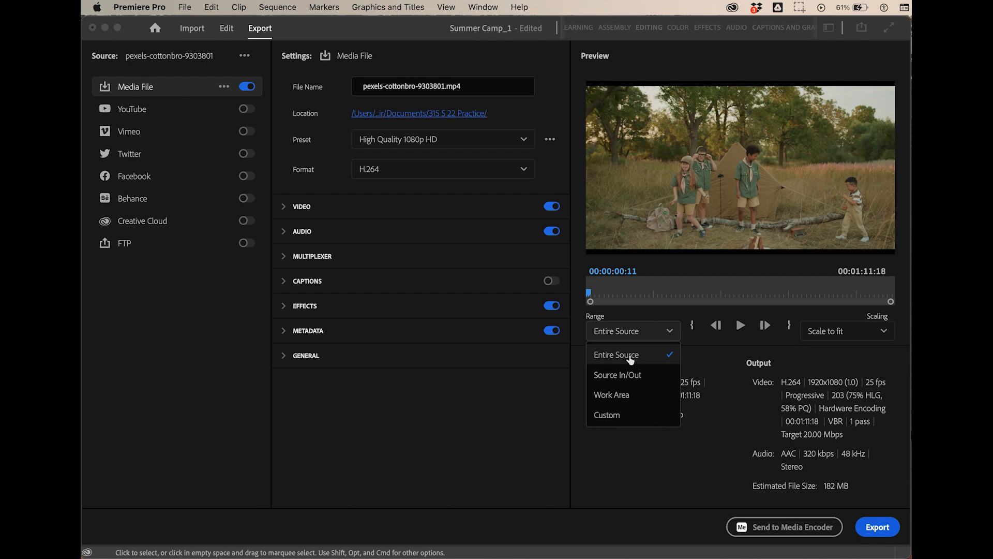
{"action": "left_click", "coordinate": [629, 357]}
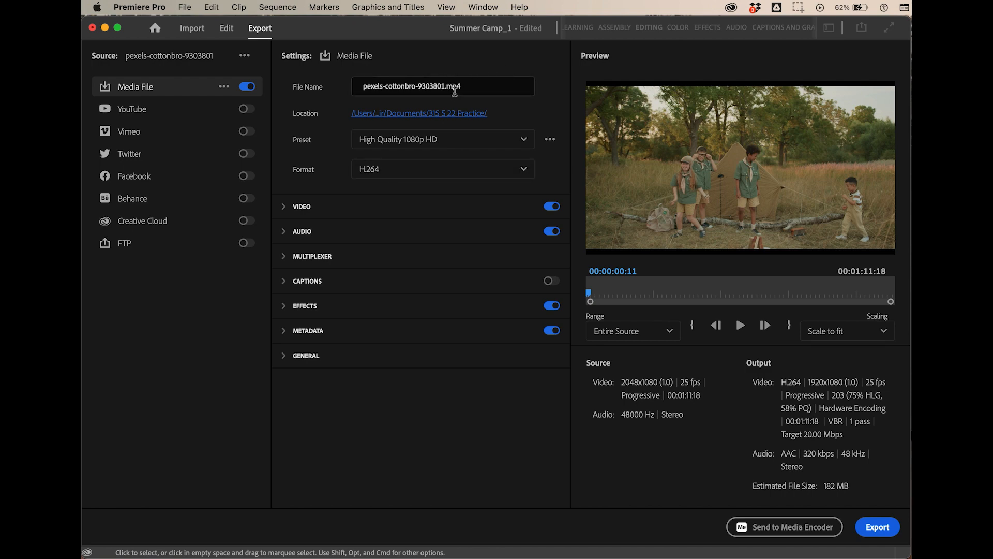
{"action": "left_click_drag", "start_coordinate": [362, 86], "coordinate": [444, 88]}
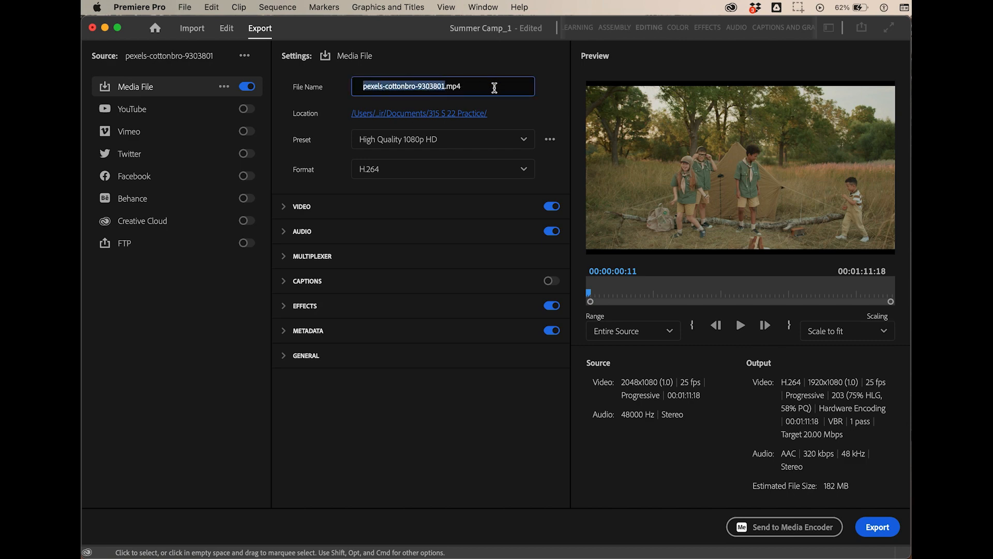
{"action": "type", "text": "Summ"}
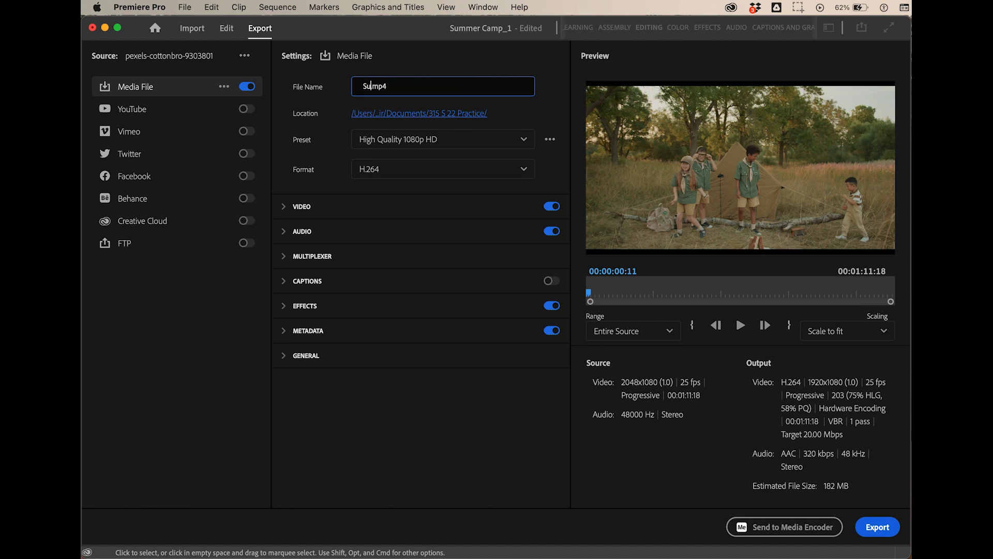
{"action": "type", "text": "erCamp.m"}
- Set the export preset to YouTube 1080p Full HD
{"action": "left_click", "coordinate": [525, 140]}
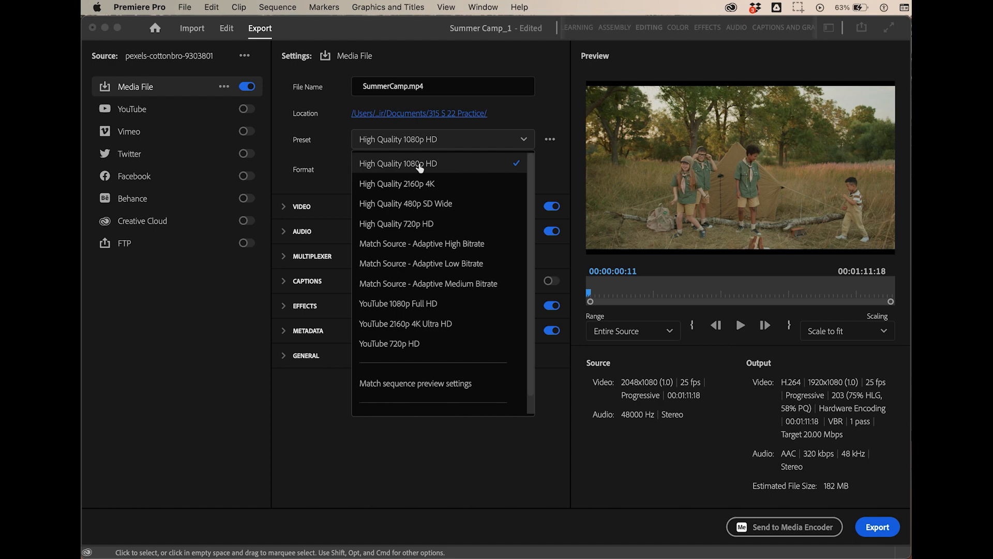
{"action": "scroll", "coordinate": [430, 306], "scroll_direction": "down", "scroll_amount": 1}
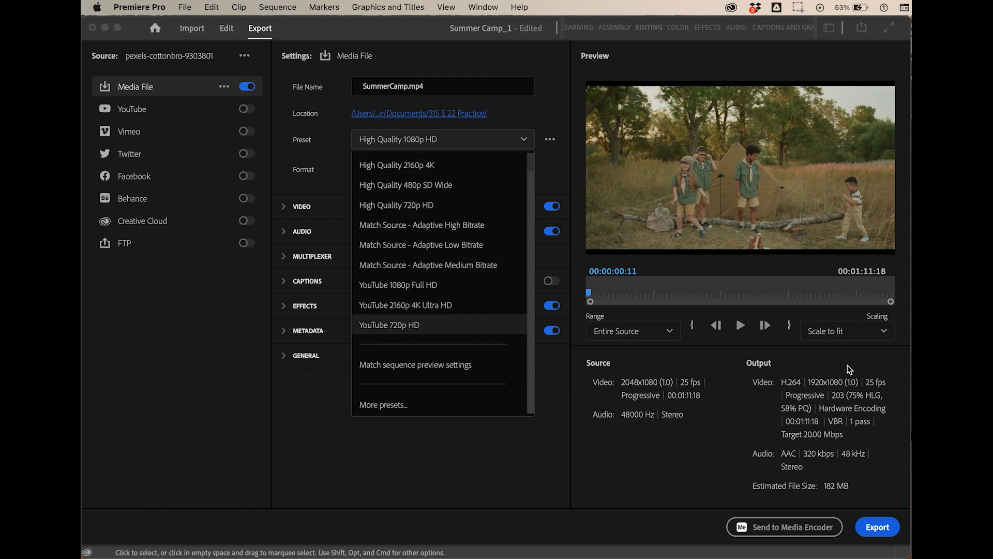
{"action": "left_click", "coordinate": [398, 289]}
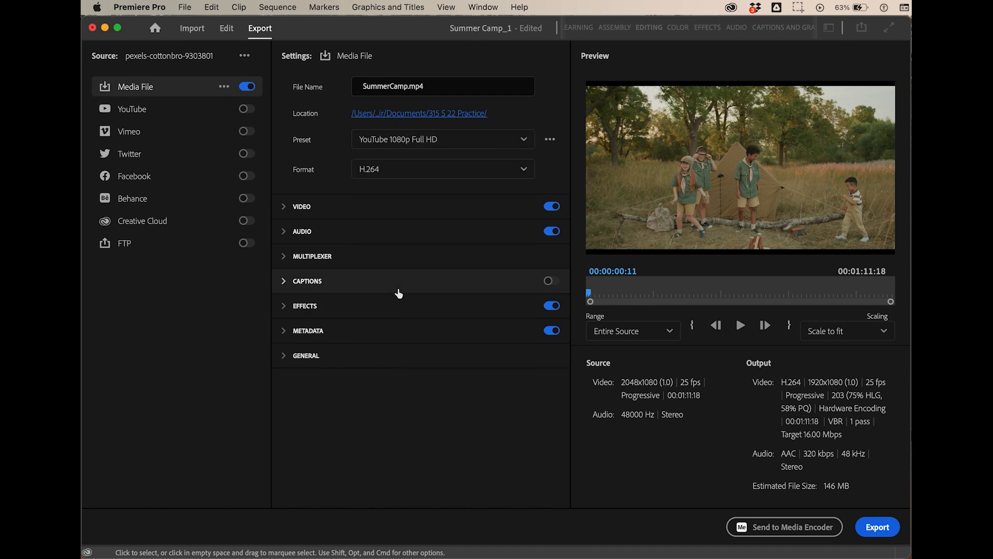
- Search the full preset collection for "vime" and apply the Vimeo 1080p Full HD preset to the export
{"action": "left_click", "coordinate": [523, 139]}
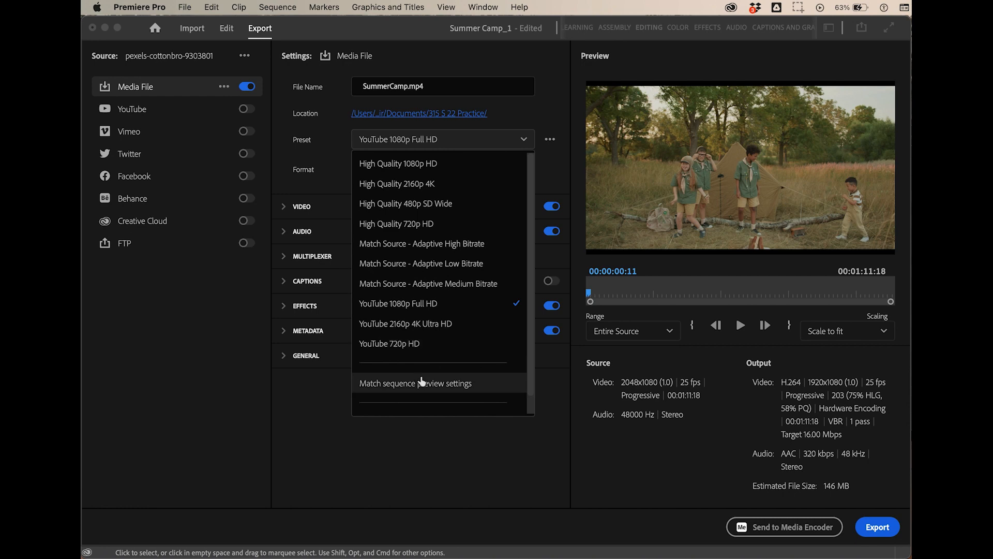
{"action": "scroll", "coordinate": [421, 387], "scroll_direction": "down", "scroll_amount": 1}
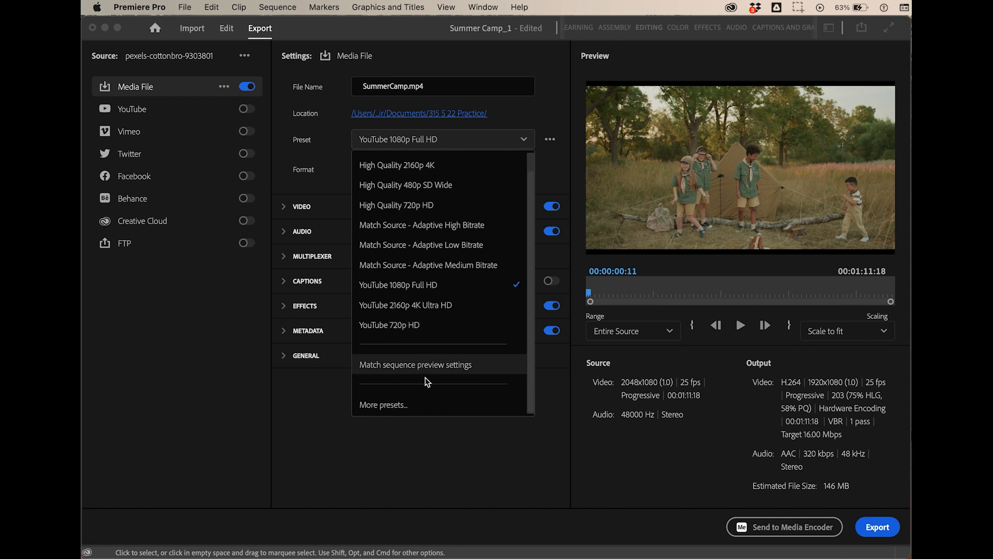
{"action": "left_click", "coordinate": [373, 407]}
{"action": "scroll", "coordinate": [465, 342], "scroll_direction": "down", "scroll_amount": 10}
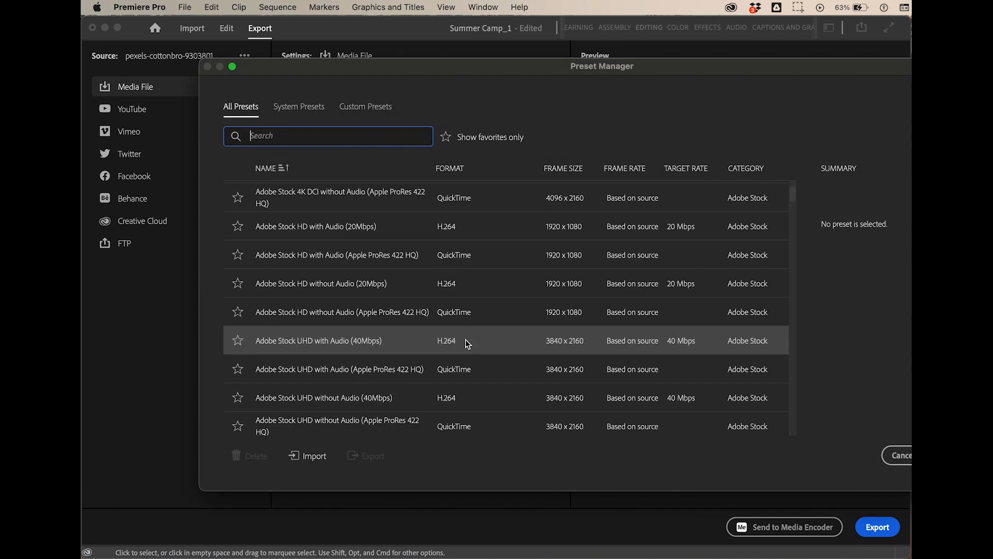
{"action": "scroll", "coordinate": [420, 353], "scroll_direction": "down", "scroll_amount": 15}
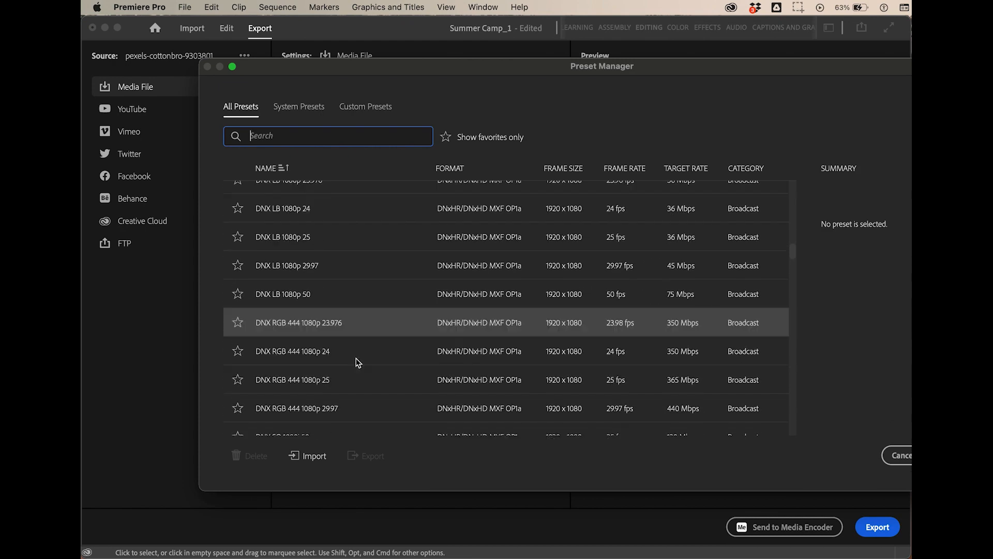
{"action": "type", "text": "vime"}
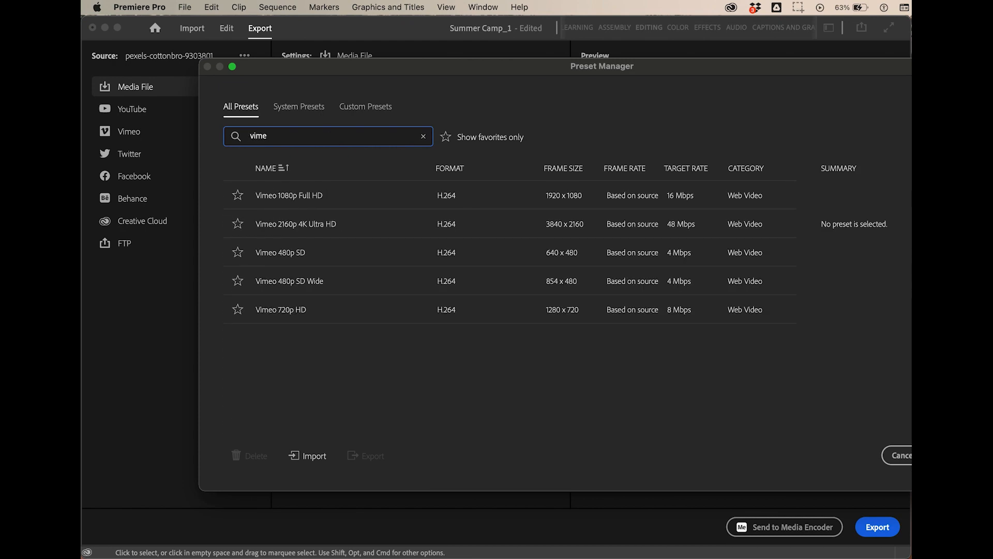
{"action": "left_click", "coordinate": [322, 205]}
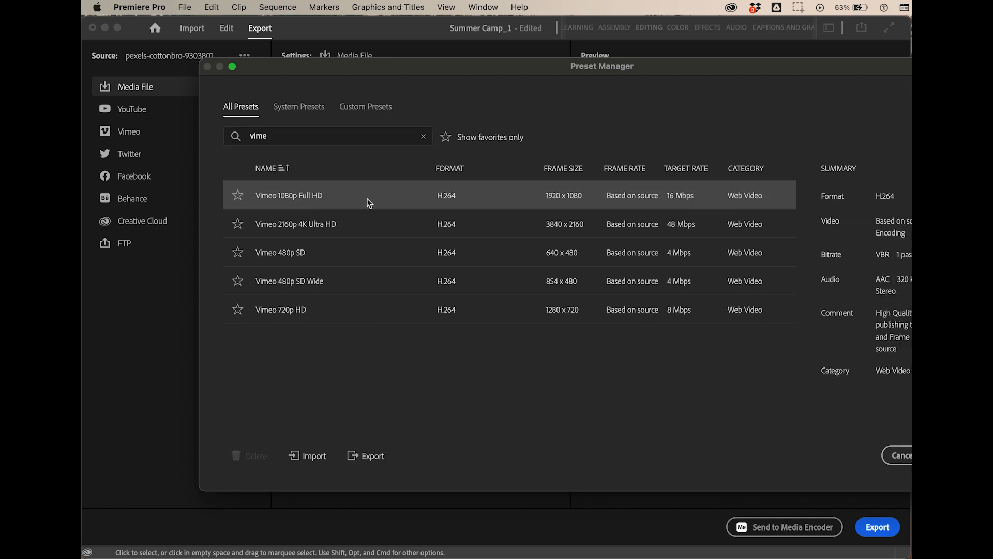
{"action": "left_click", "coordinate": [958, 455]}
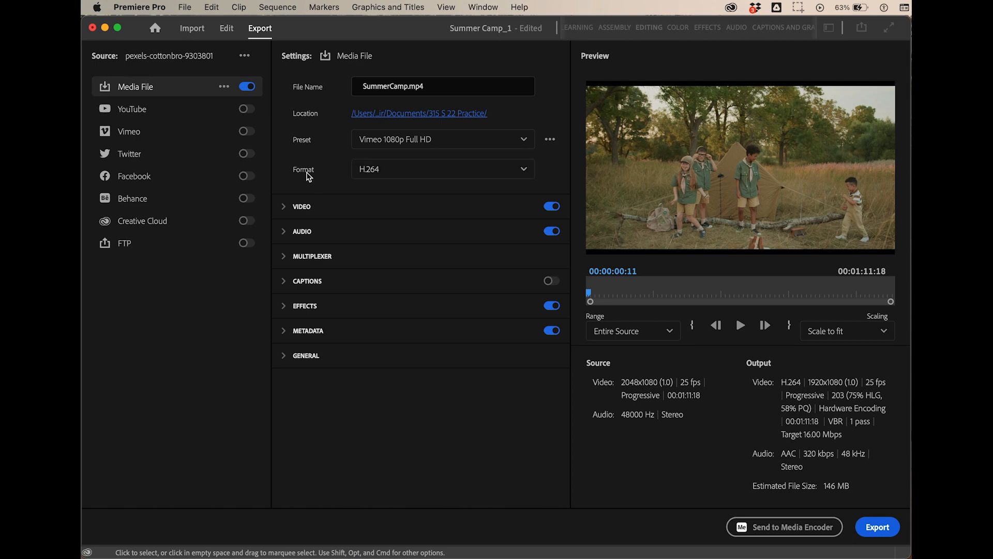
{"action": "left_click", "coordinate": [524, 169]}
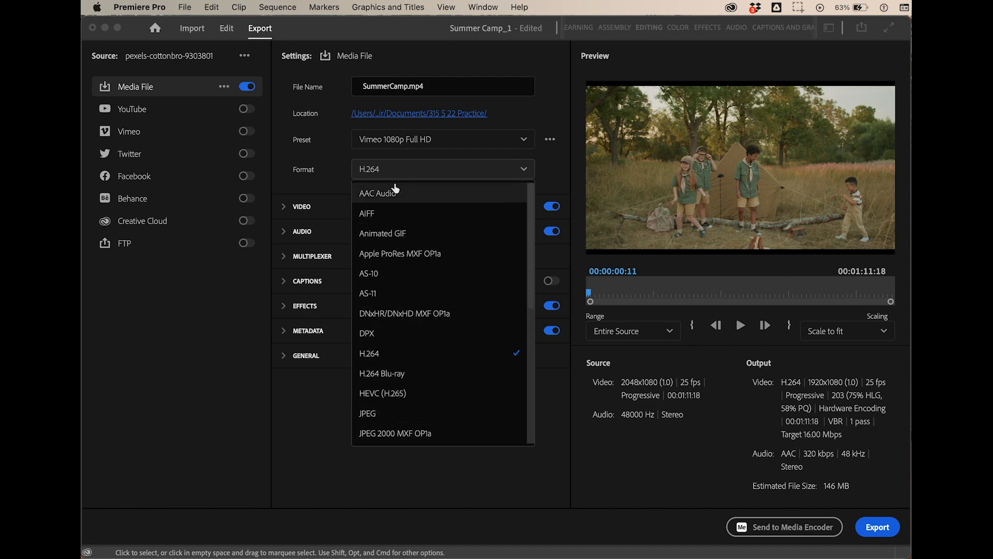
{"action": "left_click", "coordinate": [300, 423]}
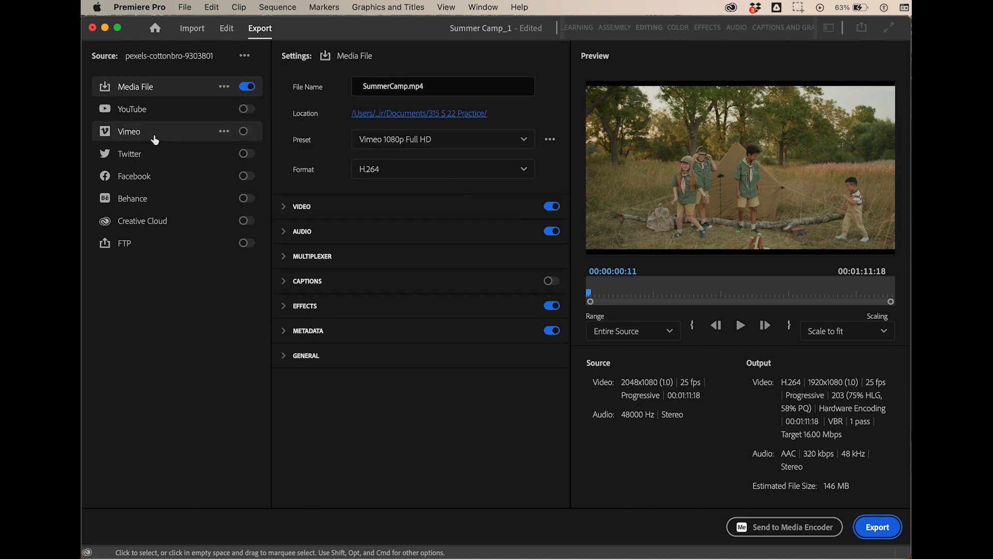
- Enable the Vimeo destination, review its publishing settings, and disable the destination again
{"action": "left_click", "coordinate": [249, 133]}
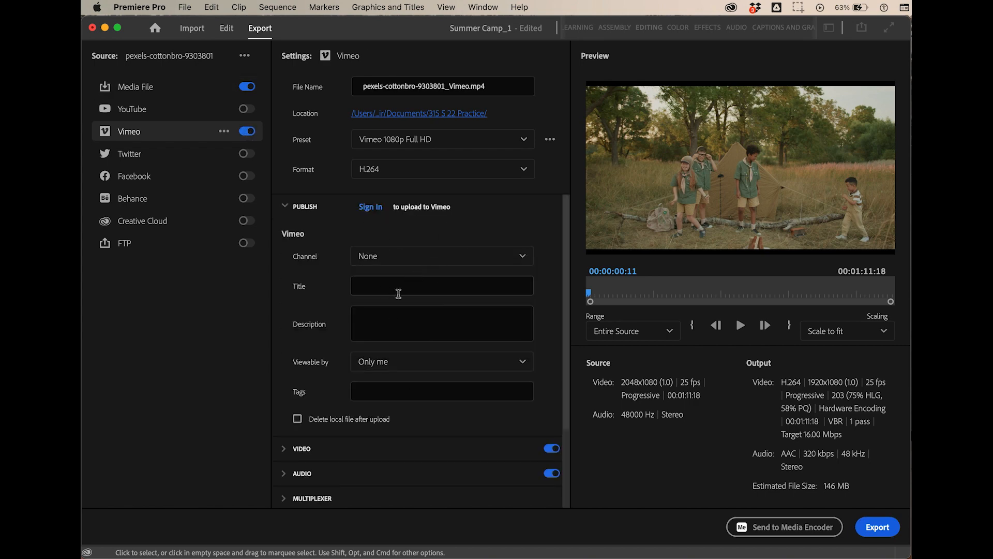
{"action": "scroll", "coordinate": [465, 278], "scroll_direction": "down", "scroll_amount": 3}
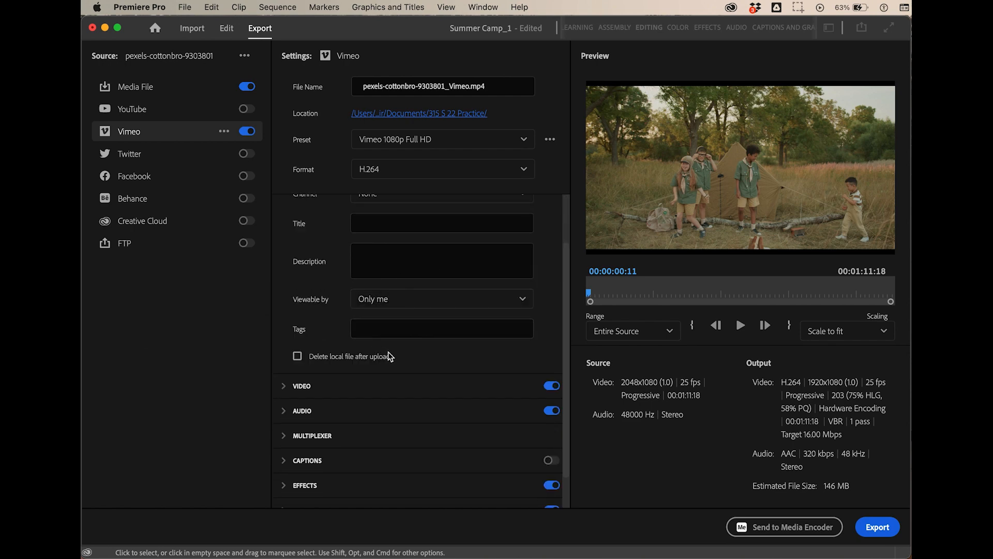
{"action": "scroll", "coordinate": [394, 353], "scroll_direction": "down", "scroll_amount": 2}
{"action": "scroll", "coordinate": [409, 333], "scroll_direction": "up", "scroll_amount": 4}
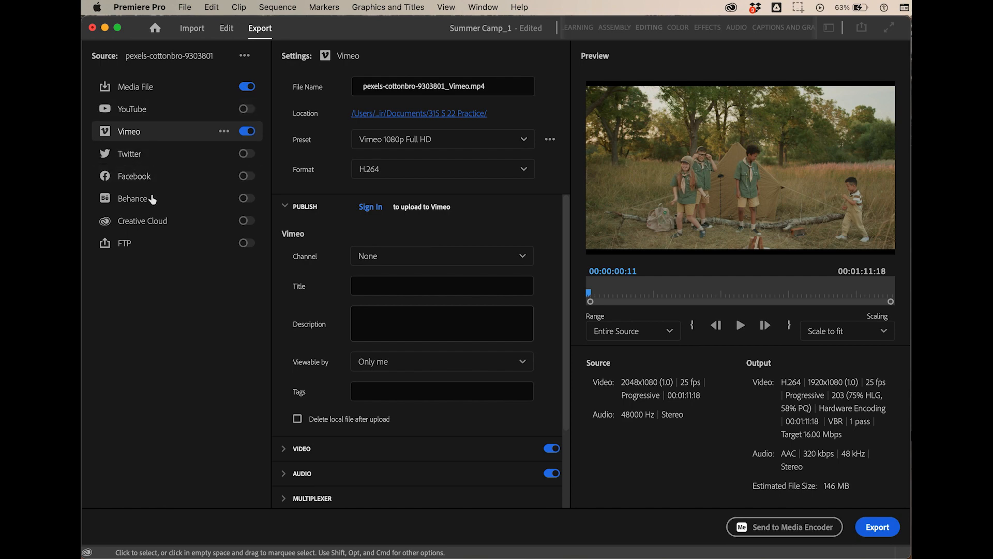
{"action": "left_click", "coordinate": [246, 131]}
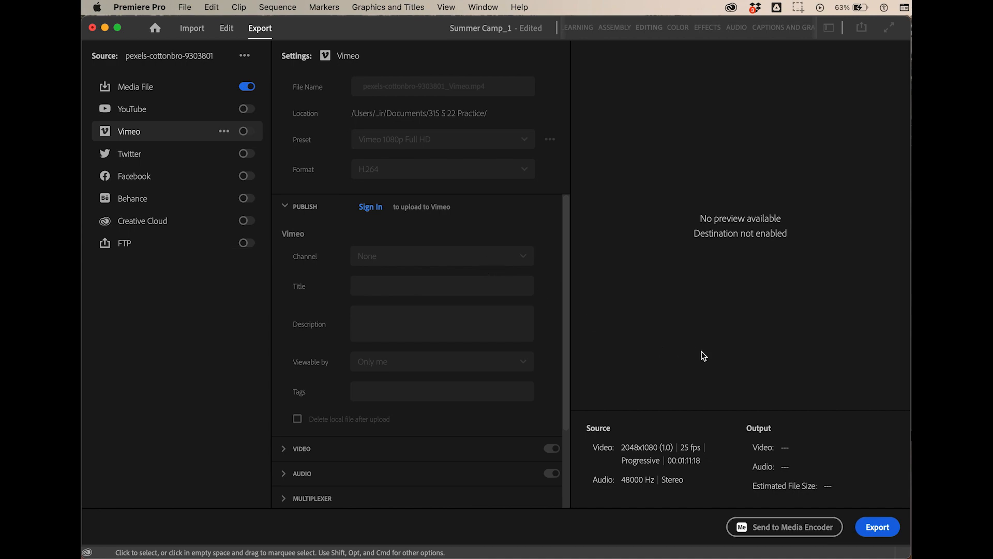
- Export the sequence to the Media File destination
{"action": "left_click", "coordinate": [878, 527]}
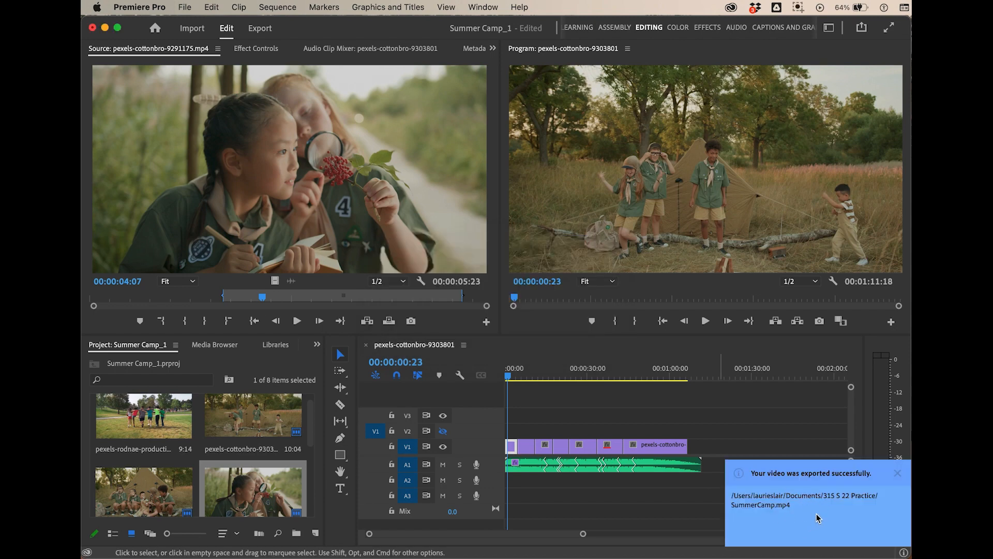
- Switch to Finder and collapse the GIT 415 Online Dev folder in the Documents listing
{"action": "key", "text": "super+Tab"}
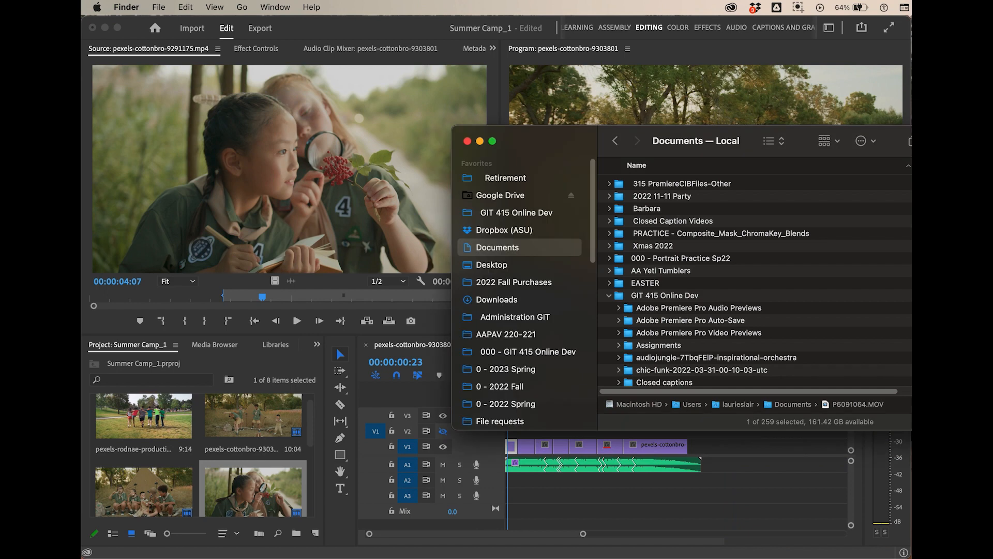
{"action": "left_click_drag", "start_coordinate": [555, 143], "coordinate": [463, 133]}
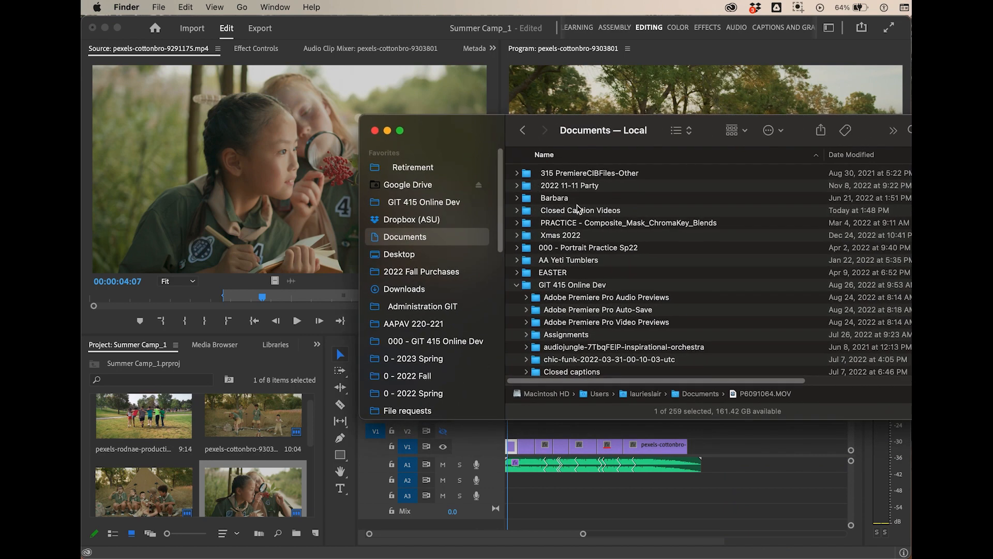
{"action": "scroll", "coordinate": [573, 317], "scroll_direction": "down", "scroll_amount": 3}
{"action": "left_click", "coordinate": [516, 250]}
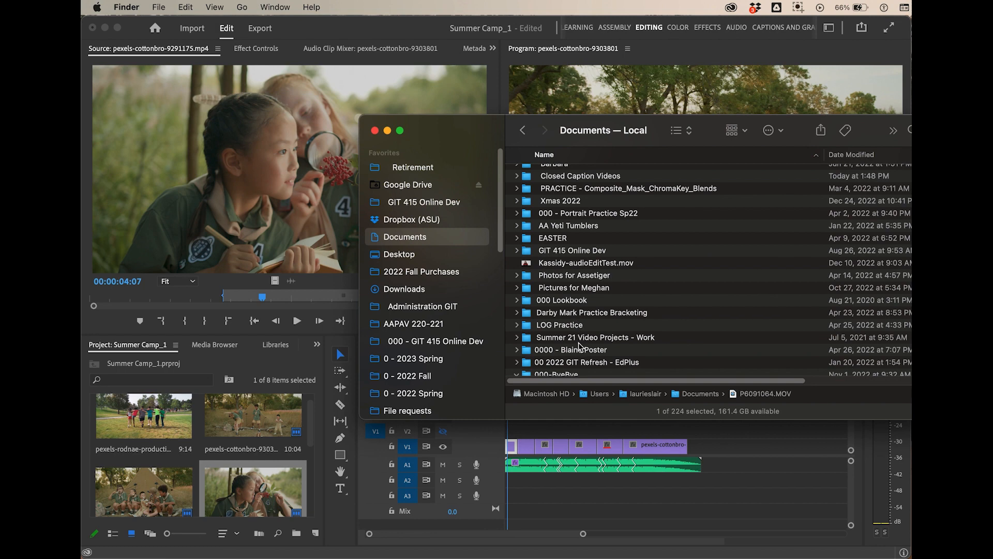
- Sort the Documents folder by date modified, newest first, and open the 315 S 22 Practice folder
{"action": "scroll", "coordinate": [587, 345], "scroll_direction": "down", "scroll_amount": 1}
{"action": "scroll", "coordinate": [588, 345], "scroll_direction": "down", "scroll_amount": 2}
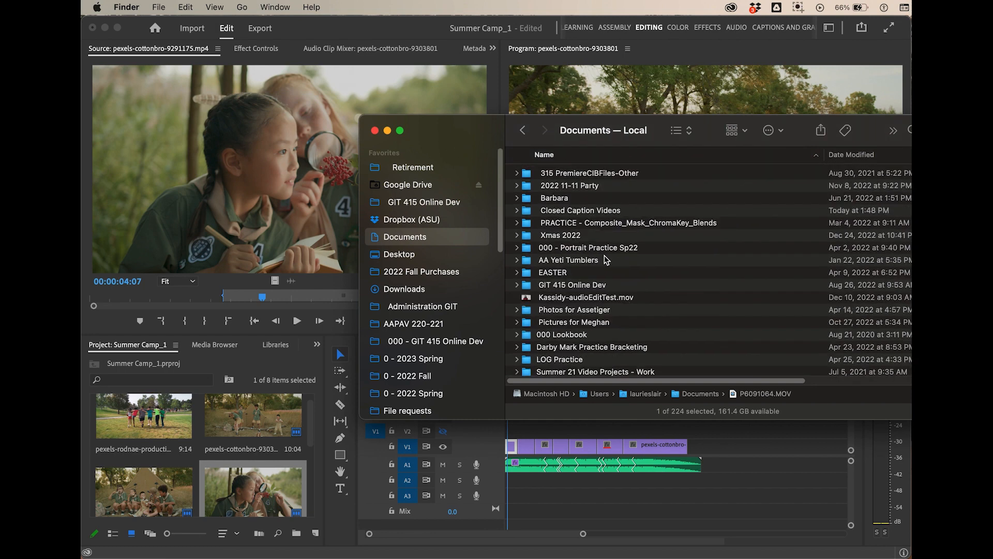
{"action": "scroll", "coordinate": [616, 267], "scroll_direction": "down", "scroll_amount": 2}
{"action": "scroll", "coordinate": [618, 274], "scroll_direction": "down", "scroll_amount": 1}
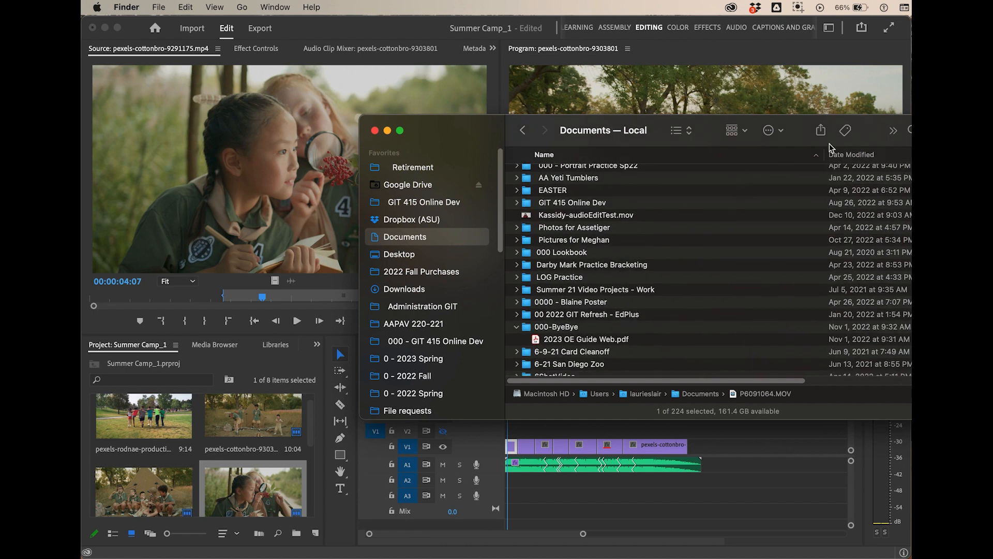
{"action": "left_click", "coordinate": [863, 156]}
{"action": "scroll", "coordinate": [673, 202], "scroll_direction": "up", "scroll_amount": 1}
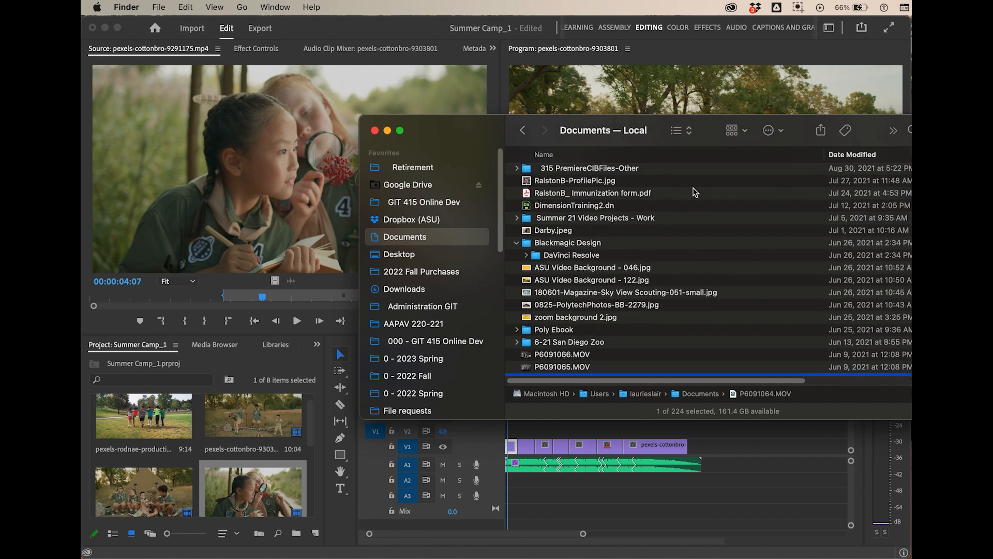
{"action": "scroll", "coordinate": [704, 212], "scroll_direction": "down", "scroll_amount": 5}
{"action": "scroll", "coordinate": [698, 230], "scroll_direction": "up", "scroll_amount": 20}
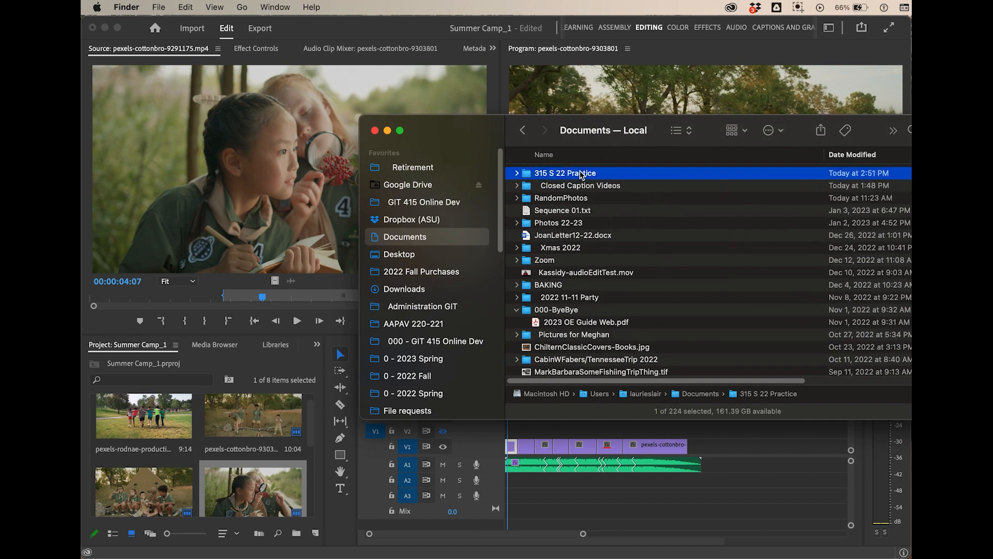
{"action": "double_click", "coordinate": [583, 174]}
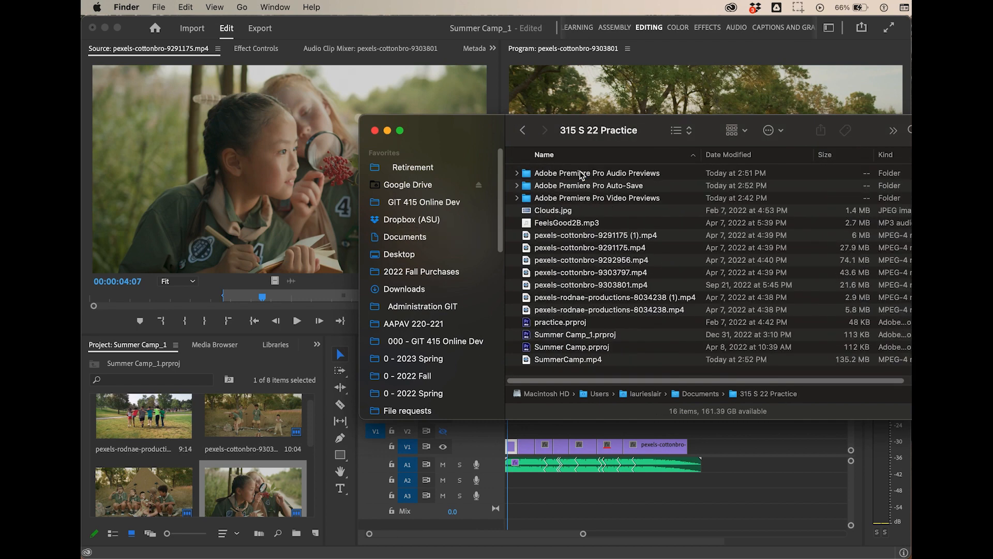
- Open the exported SummerCamp.mp4 in QuickTime Player and play it
{"action": "double_click", "coordinate": [567, 361]}
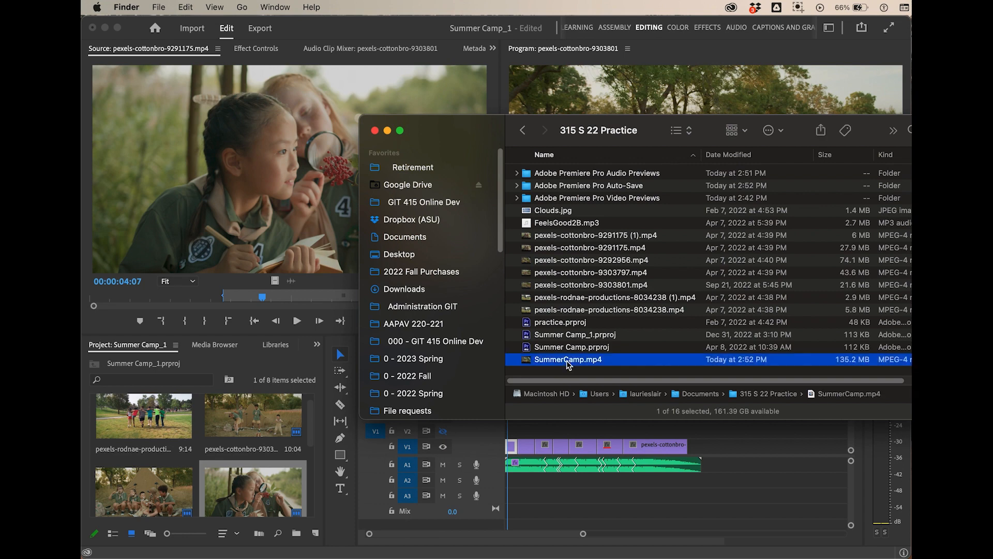
{"action": "left_click", "coordinate": [602, 497]}
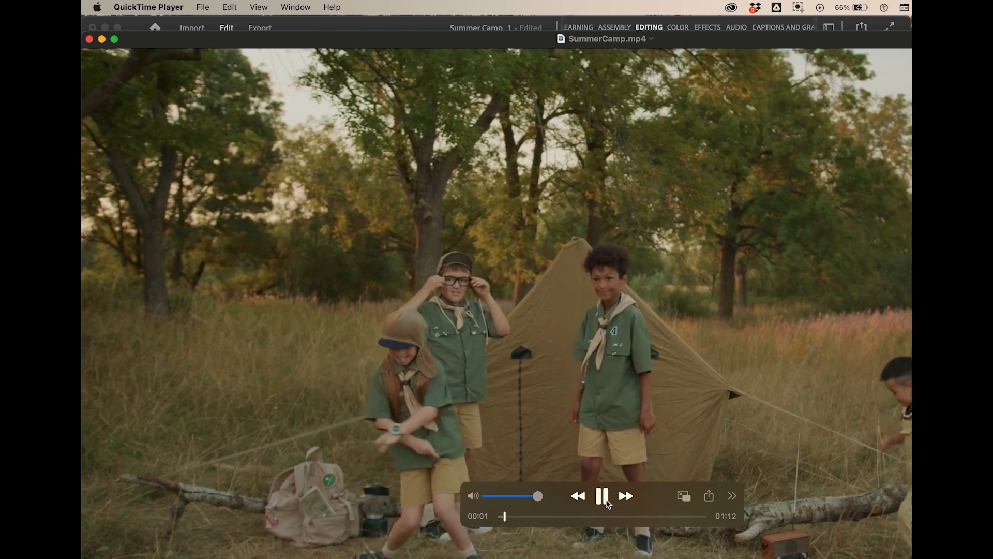
- Pause the SummerCamp.mp4 playback, close the video, and switch back to Premiere Pro
{"action": "left_click", "coordinate": [605, 499]}
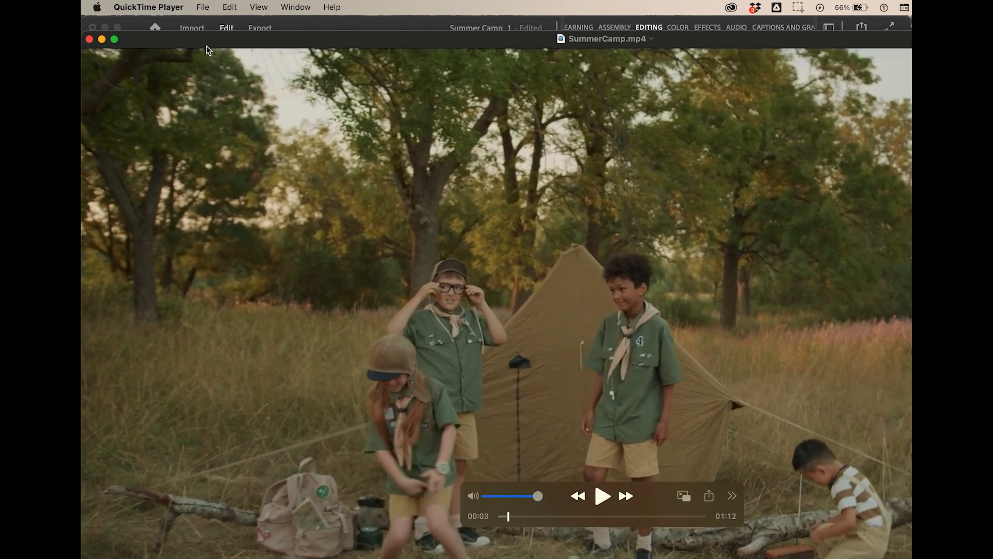
{"action": "left_click", "coordinate": [89, 39]}
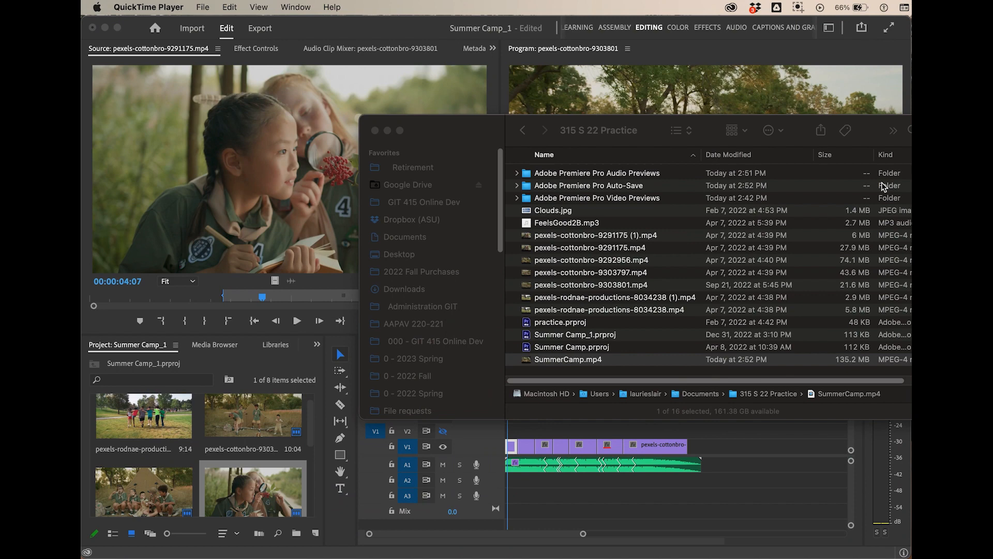
{"action": "left_click", "coordinate": [797, 54]}
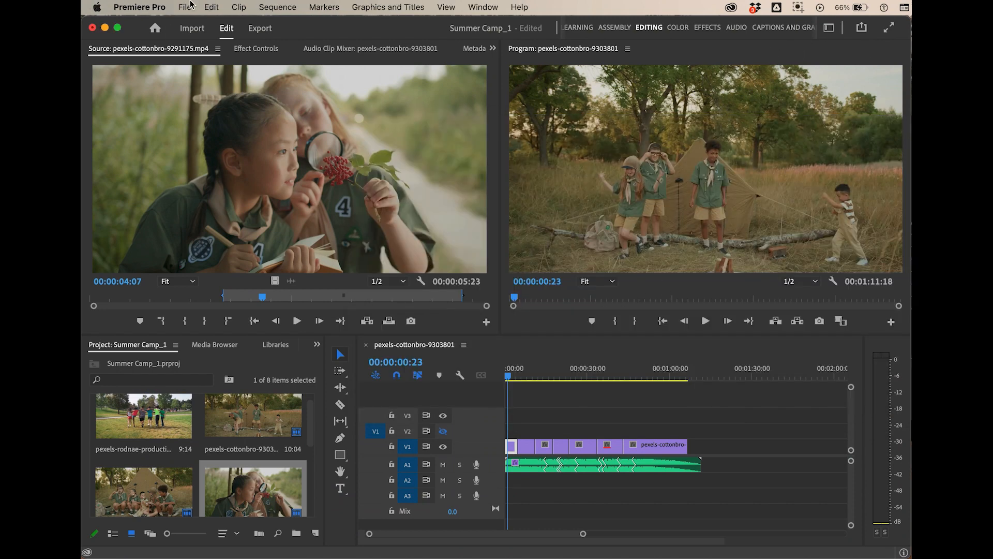
- Send the sequence's Media File export to Media Encoder, allowing it access to the Documents folder and the network volume
{"action": "key", "text": "super+m"}
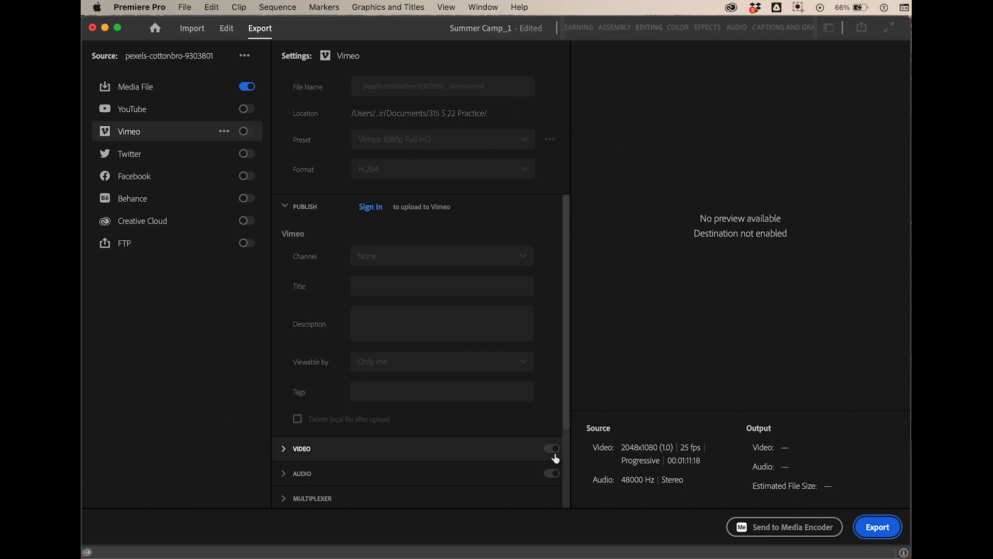
{"action": "left_click", "coordinate": [135, 88]}
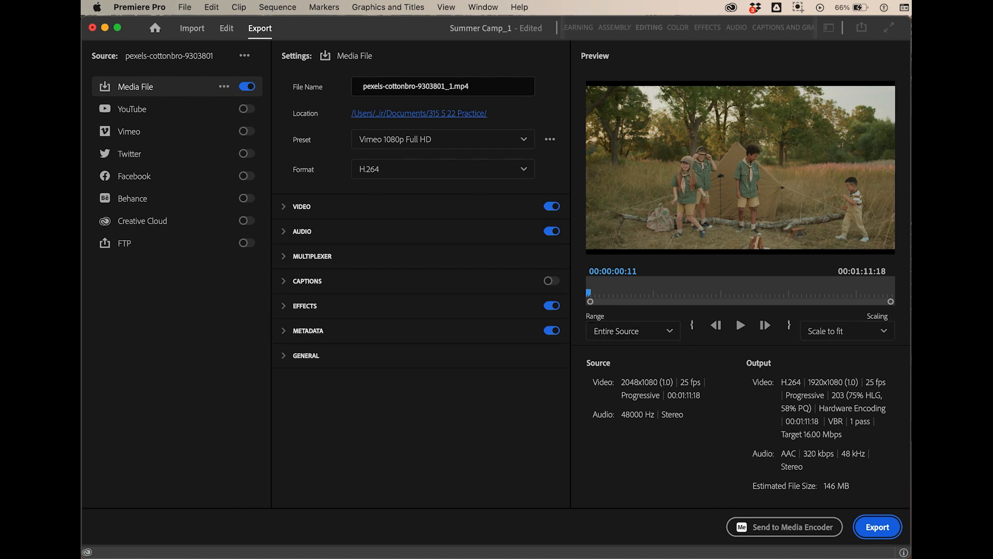
{"action": "left_click", "coordinate": [805, 534]}
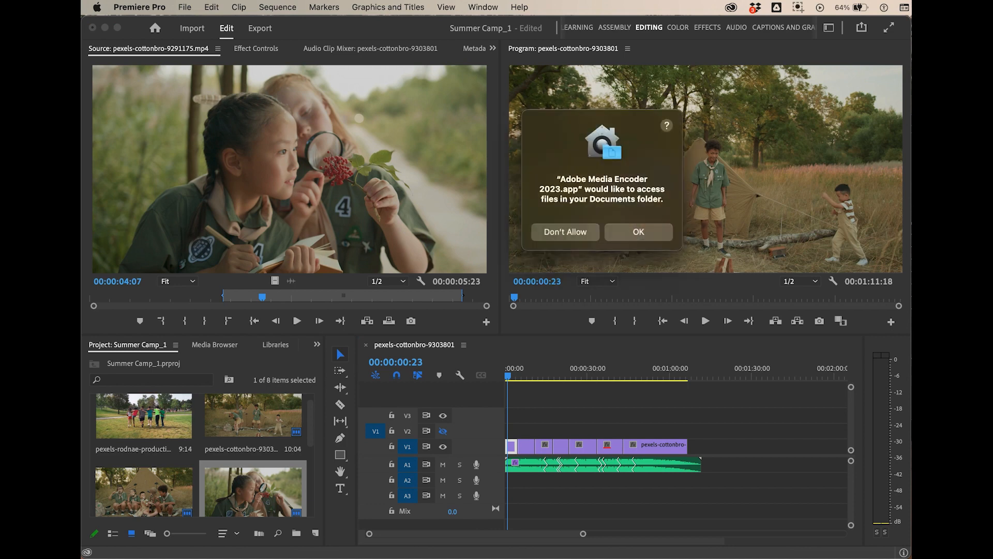
{"action": "left_click", "coordinate": [644, 236]}
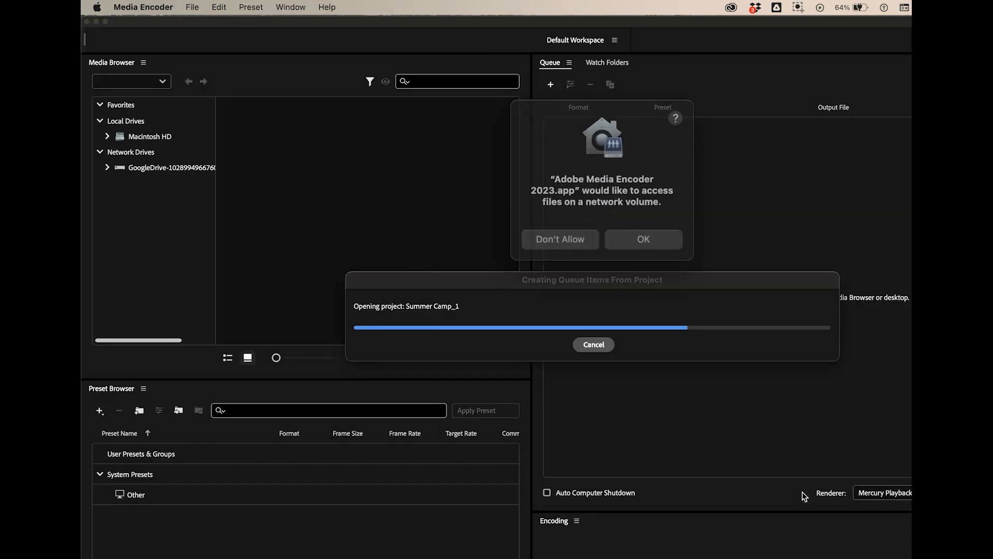
{"action": "left_click", "coordinate": [639, 233]}
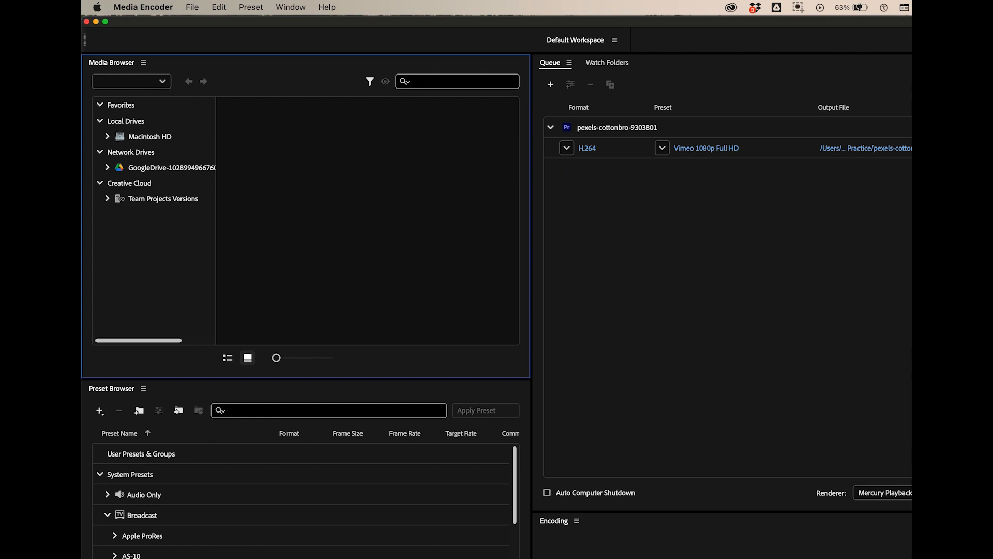
- Fit the Media Encoder window to the screen, duplicate the queued Vimeo output, and set the copy's preset to YouTube 1080p Full HD
{"action": "left_click_drag", "start_coordinate": [992, 558], "coordinate": [912, 558]}
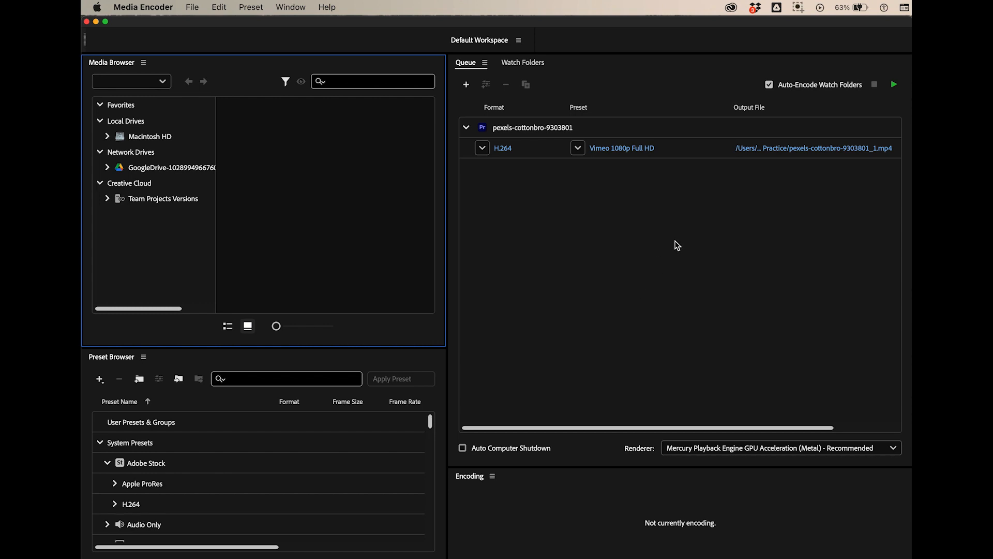
{"action": "left_click", "coordinate": [671, 148]}
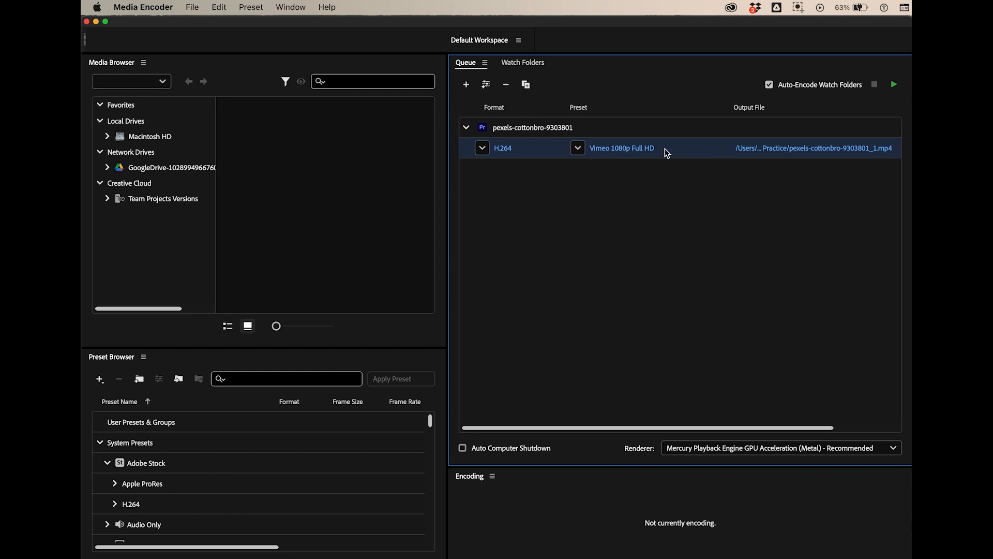
{"action": "right_click", "coordinate": [665, 149]}
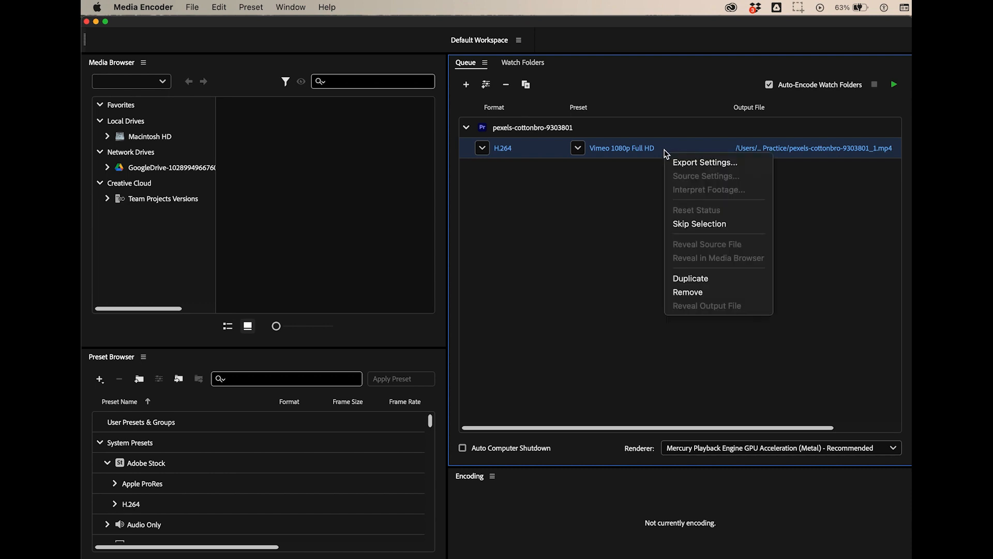
{"action": "left_click", "coordinate": [691, 280]}
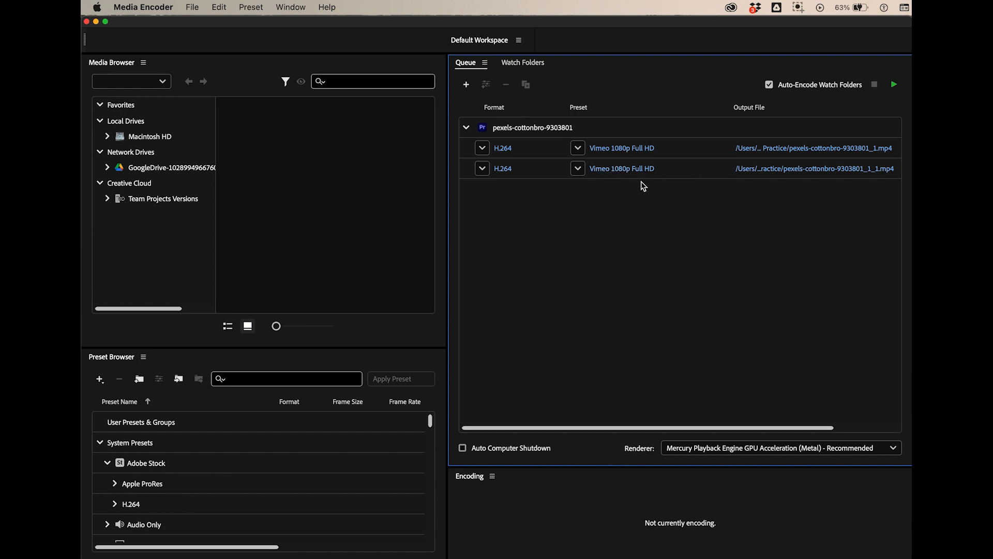
{"action": "left_click", "coordinate": [578, 169]}
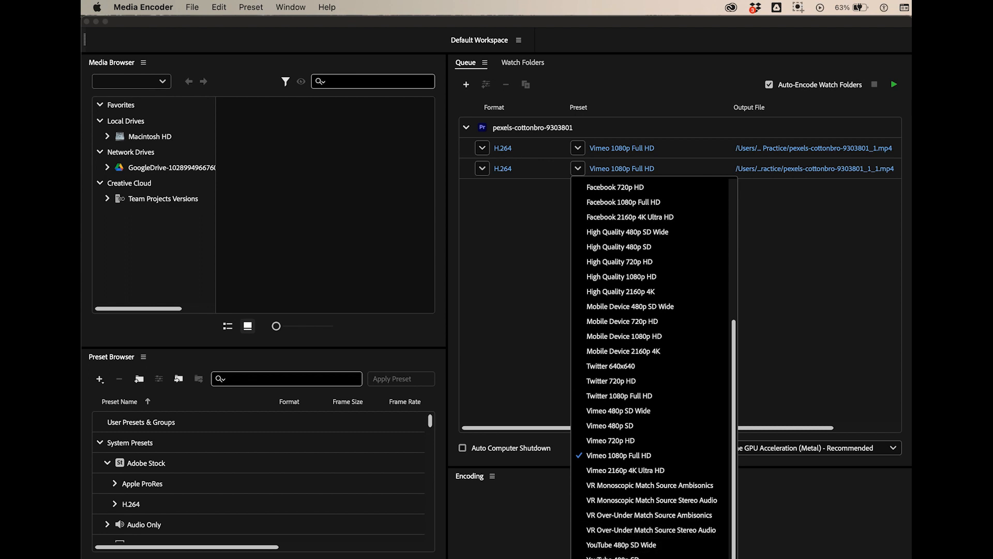
{"action": "left_click", "coordinate": [625, 558]}
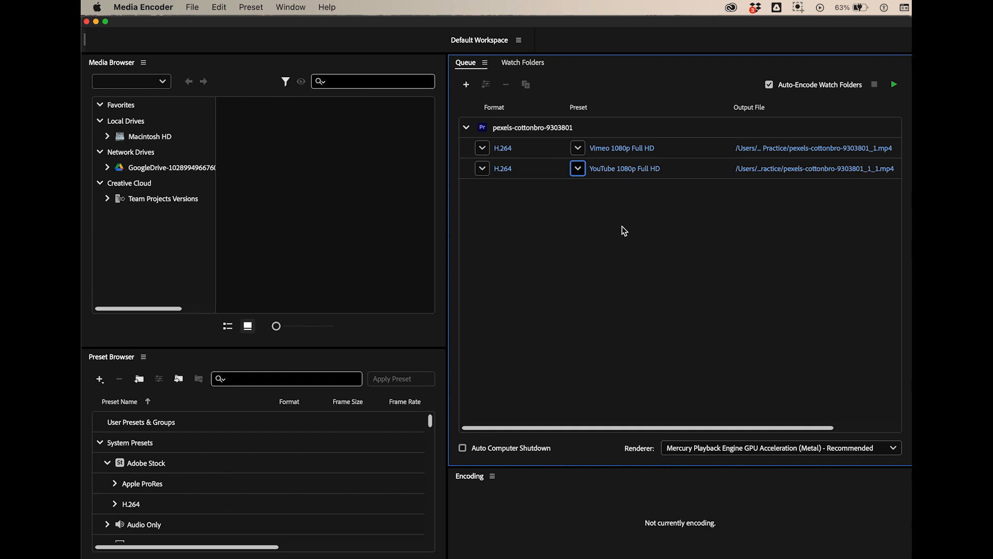
- Duplicate the YouTube 1080p Full HD output in the queue and set the new copy's preset to Twitter 1080p Full HD
{"action": "left_click", "coordinate": [676, 169]}
{"action": "right_click", "coordinate": [691, 171]}
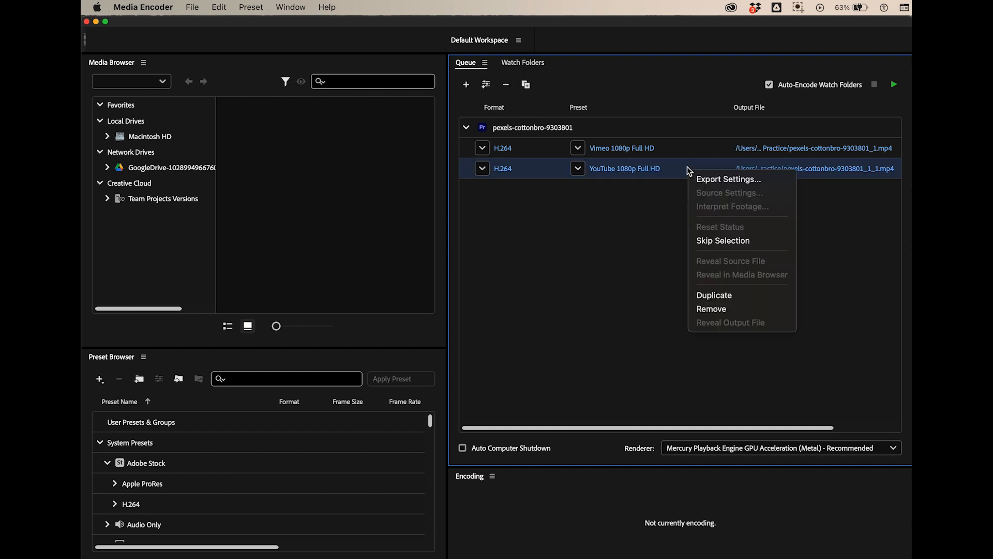
{"action": "left_click", "coordinate": [714, 294]}
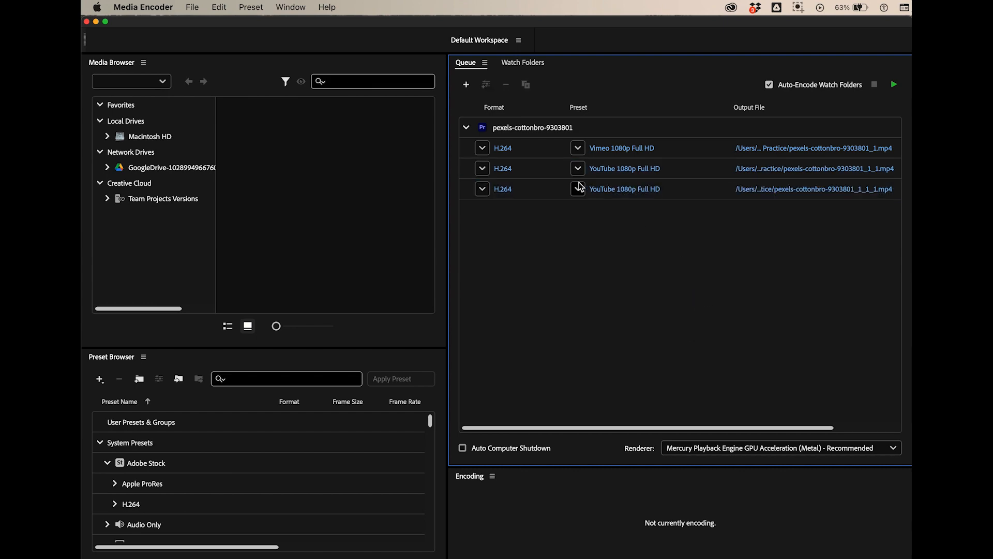
{"action": "left_click", "coordinate": [578, 189]}
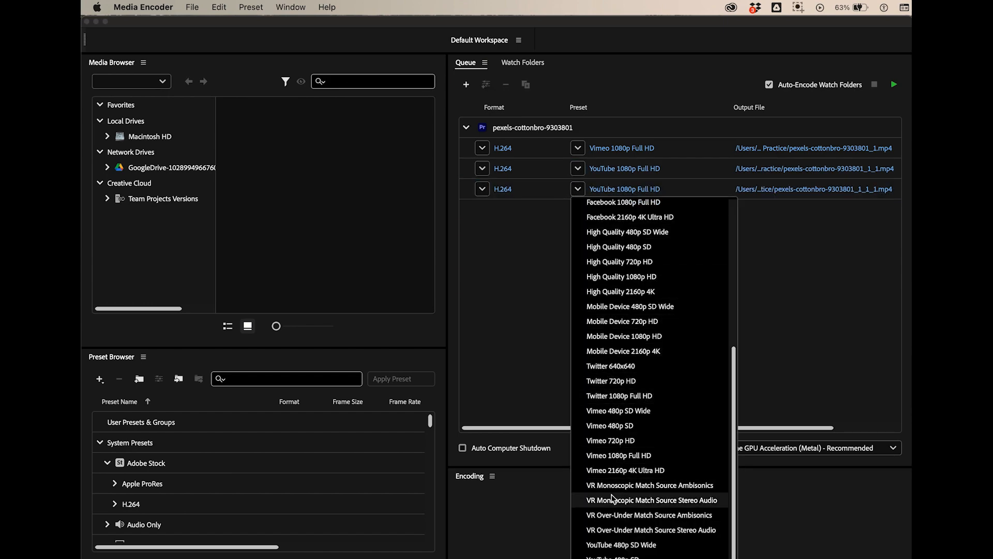
{"action": "scroll", "coordinate": [636, 414], "scroll_direction": "up", "scroll_amount": 5}
{"action": "scroll", "coordinate": [637, 414], "scroll_direction": "down", "scroll_amount": 1}
{"action": "scroll", "coordinate": [636, 414], "scroll_direction": "down", "scroll_amount": 4}
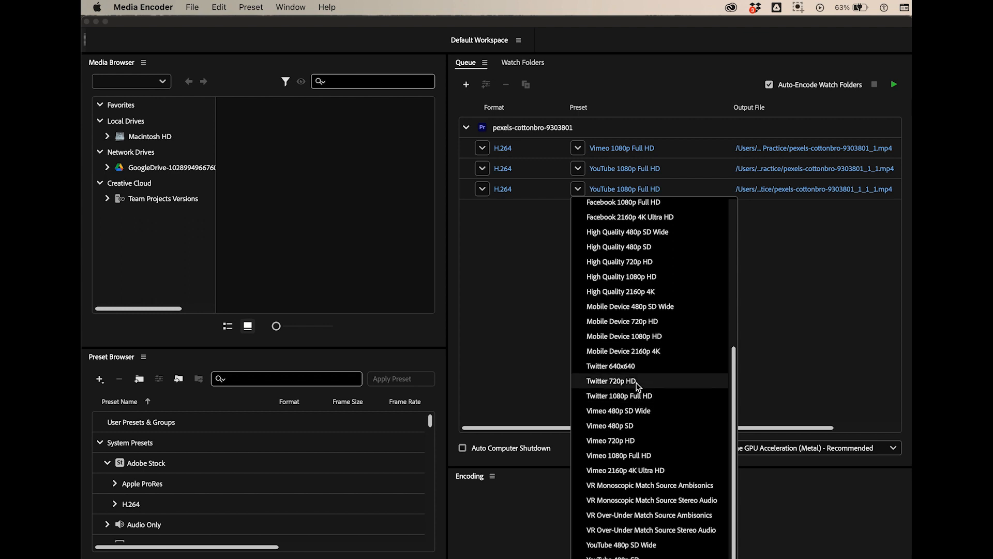
{"action": "left_click", "coordinate": [635, 396]}
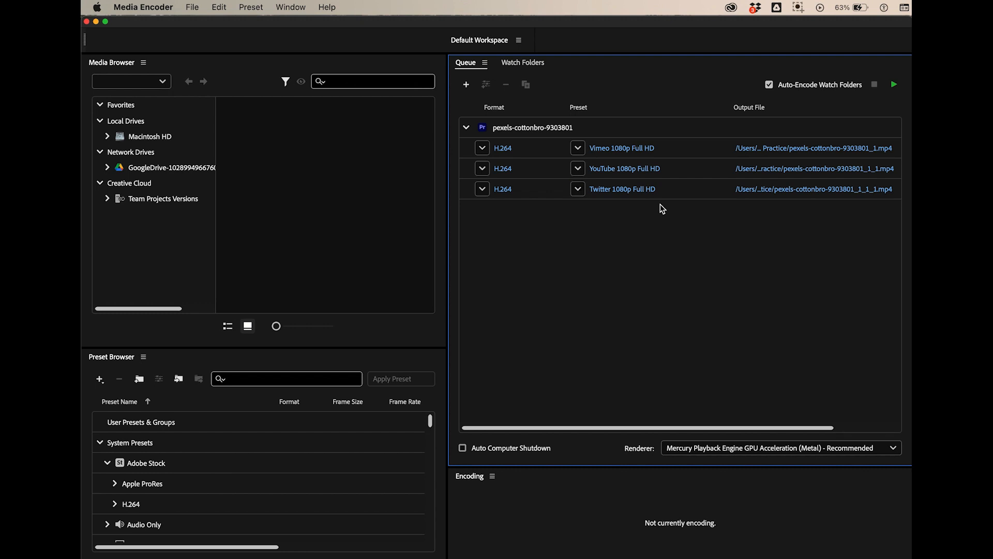
- Select all three outputs in the queue, then close the Media Encoder window to return to Premiere Pro
{"action": "left_click_drag", "start_coordinate": [652, 209], "coordinate": [629, 138]}
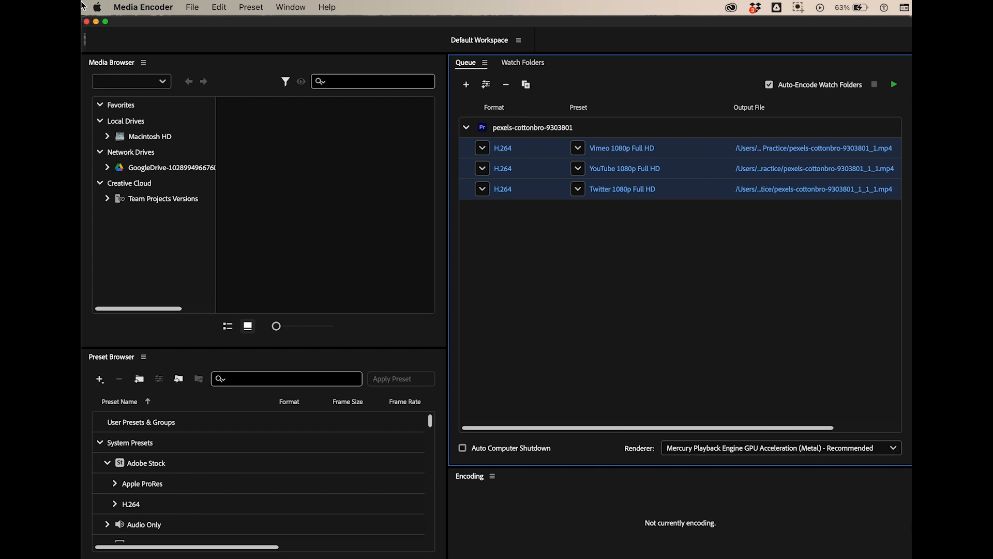
{"action": "left_click", "coordinate": [190, 83]}
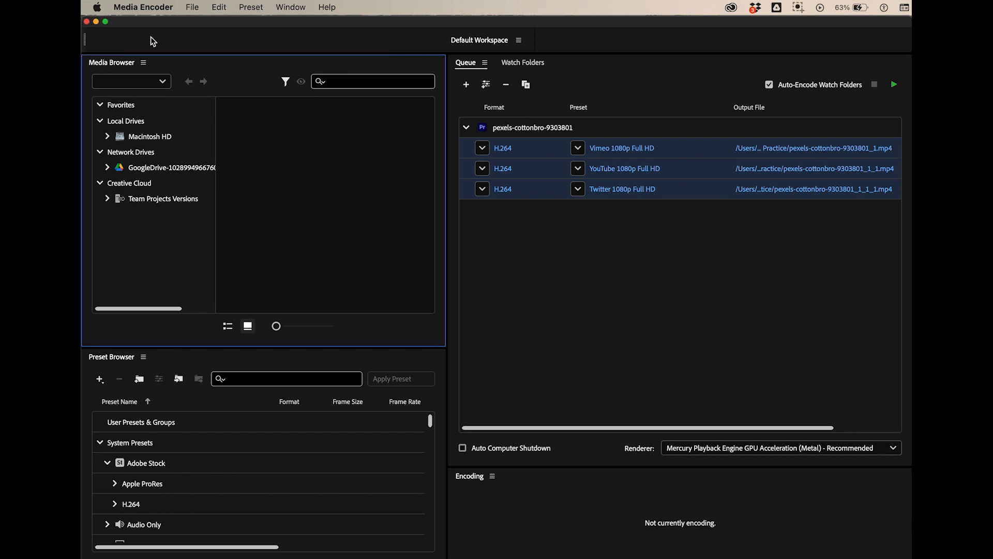
{"action": "left_click", "coordinate": [87, 22]}
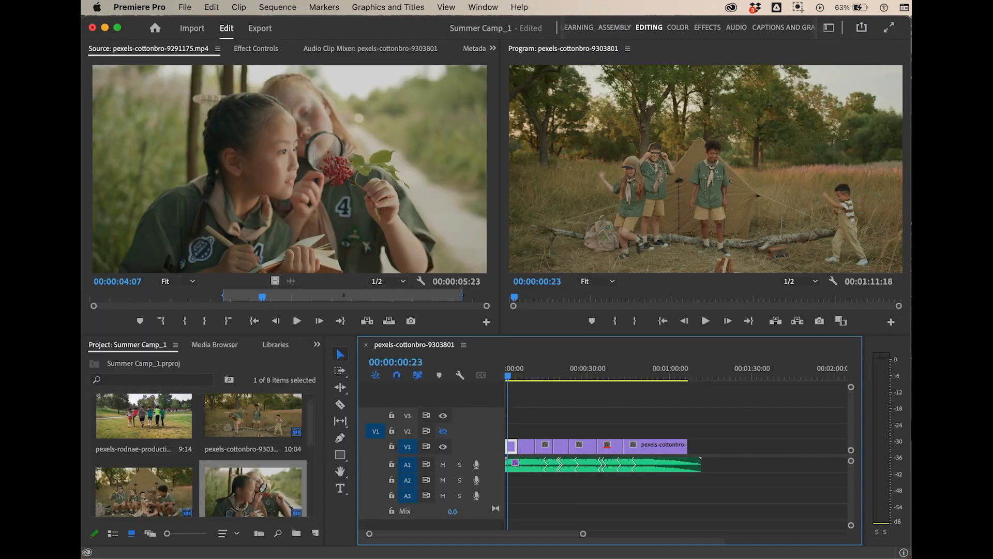